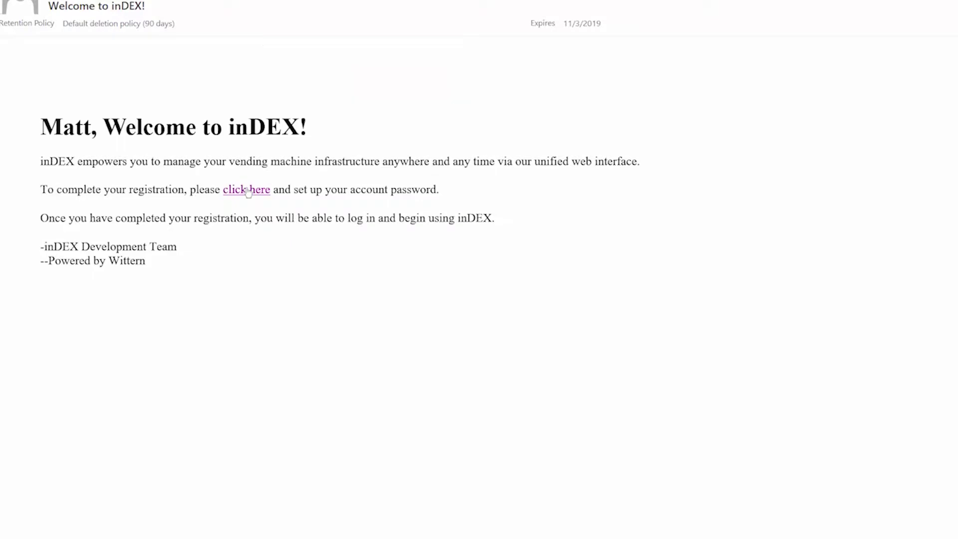
# Follow the account password setup link in the Welcome to inDEX email.
pyautogui.click(248, 190)
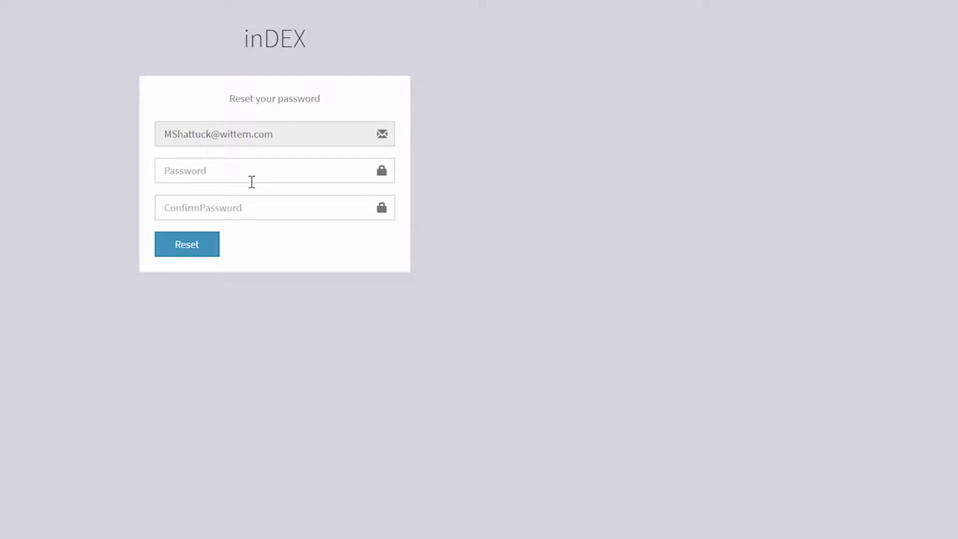
# Enter the new account password, confirm it, and submit the reset.
pyautogui.click(252, 182)
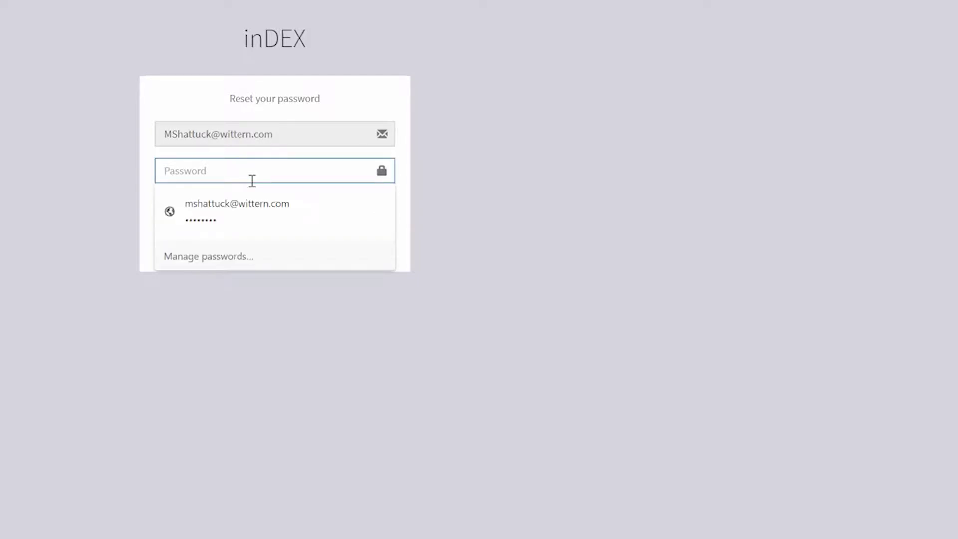
pyautogui.write('password12')
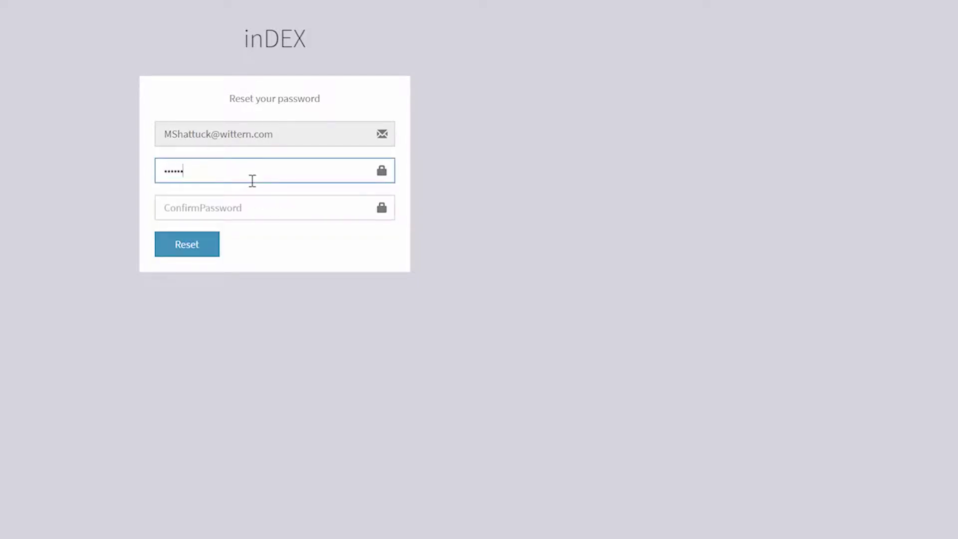
pyautogui.press('Tab')
pyautogui.write('pass')
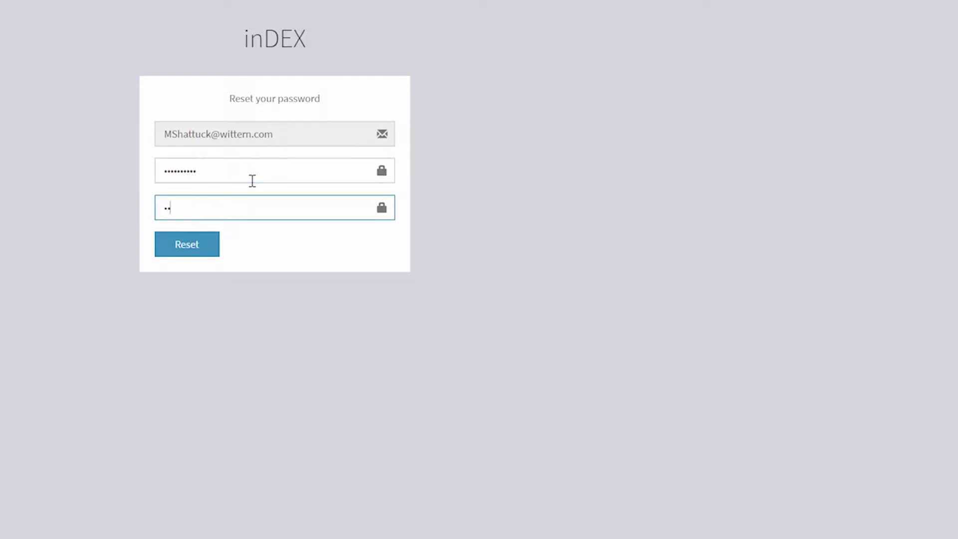
pyautogui.write('word12')
pyautogui.click(196, 248)
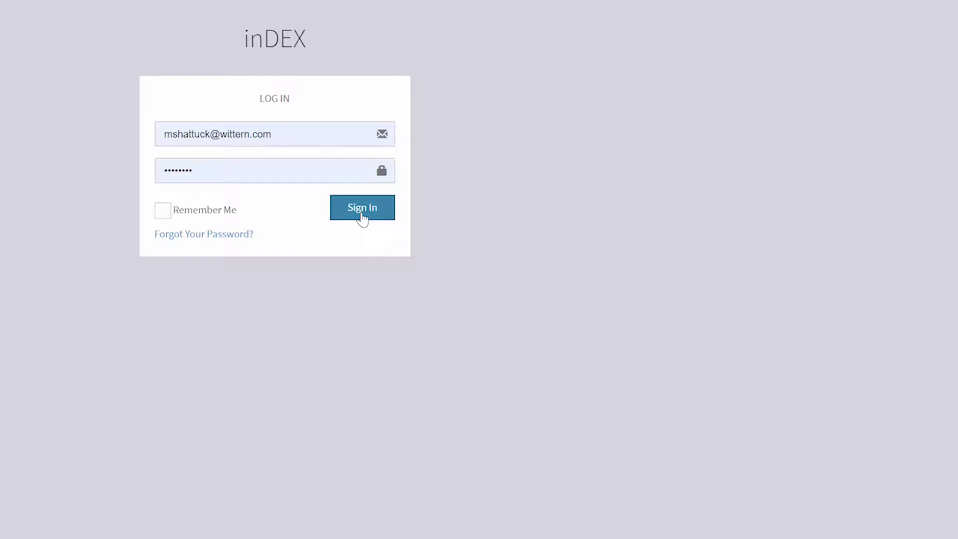
# Sign in to inDEX with the pre-filled e-mail and password.
pyautogui.click(362, 214)
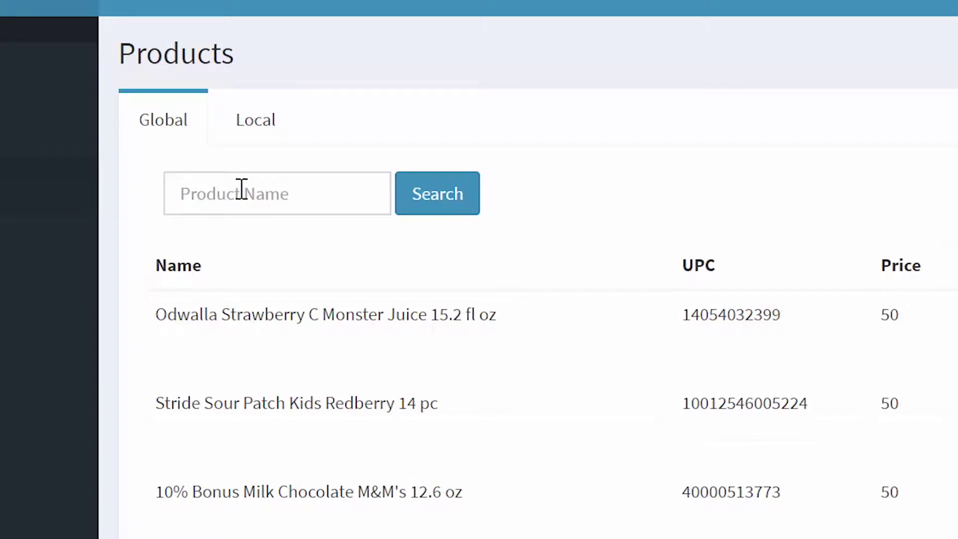
# Search the Global product list for 'hershey', then for 'lays'.
pyautogui.click(242, 189)
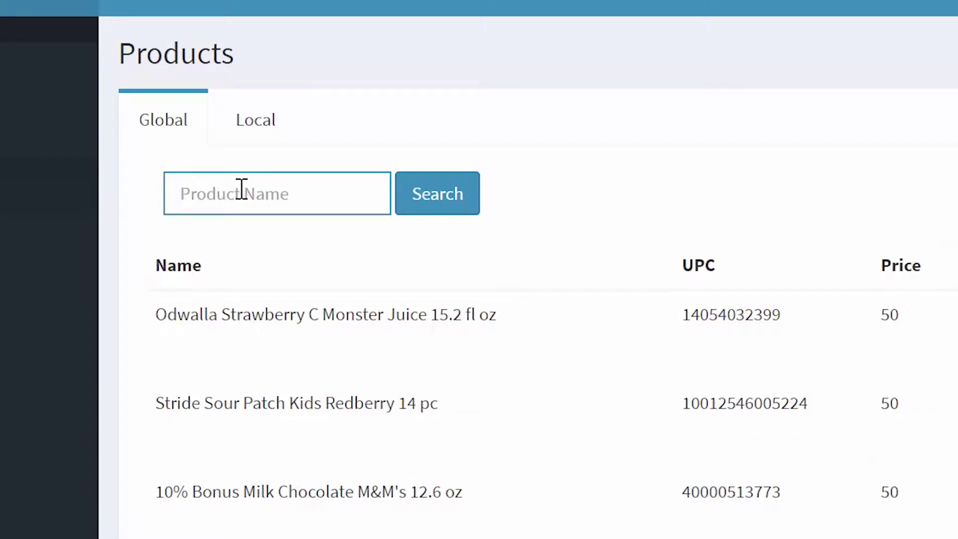
pyautogui.write('hershey')
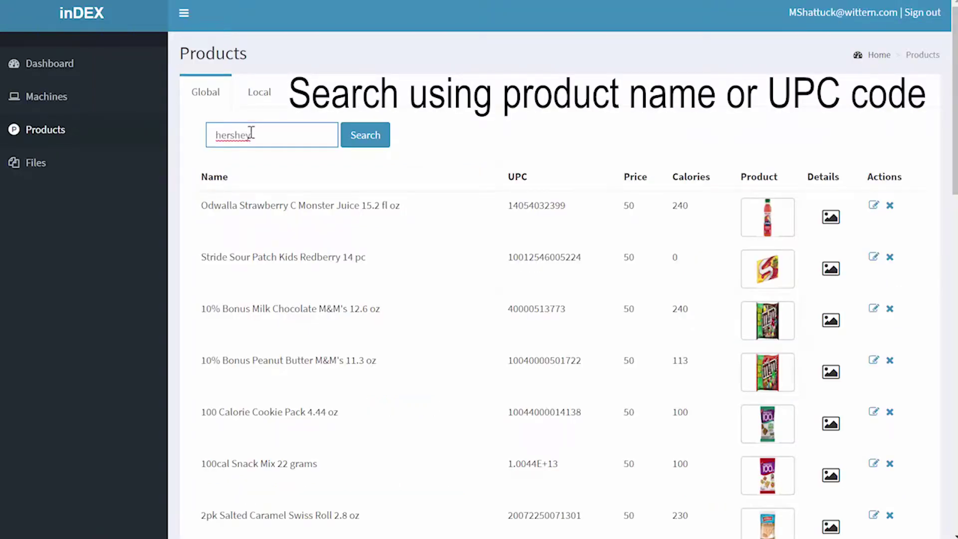
pyautogui.click(357, 145)
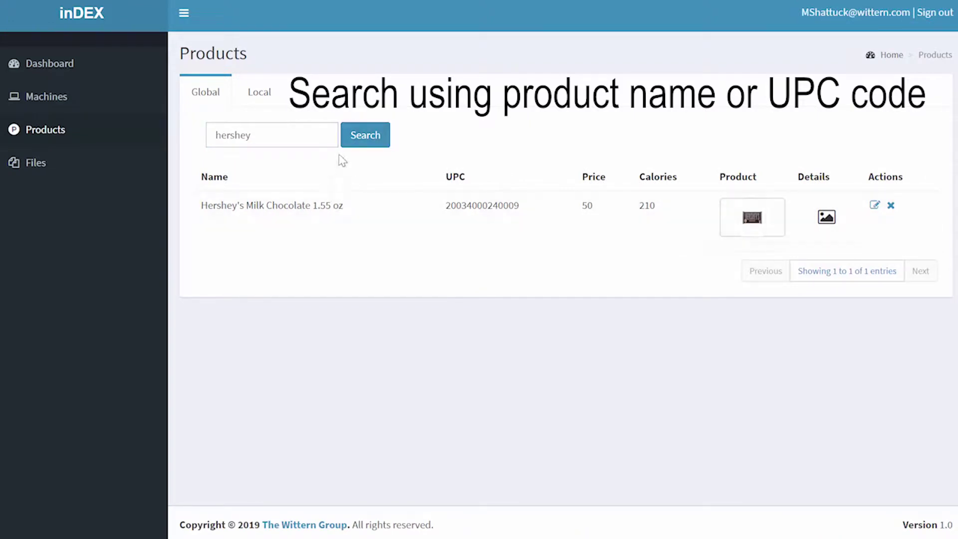
pyautogui.moveTo(313, 133); pyautogui.dragTo(137, 127)
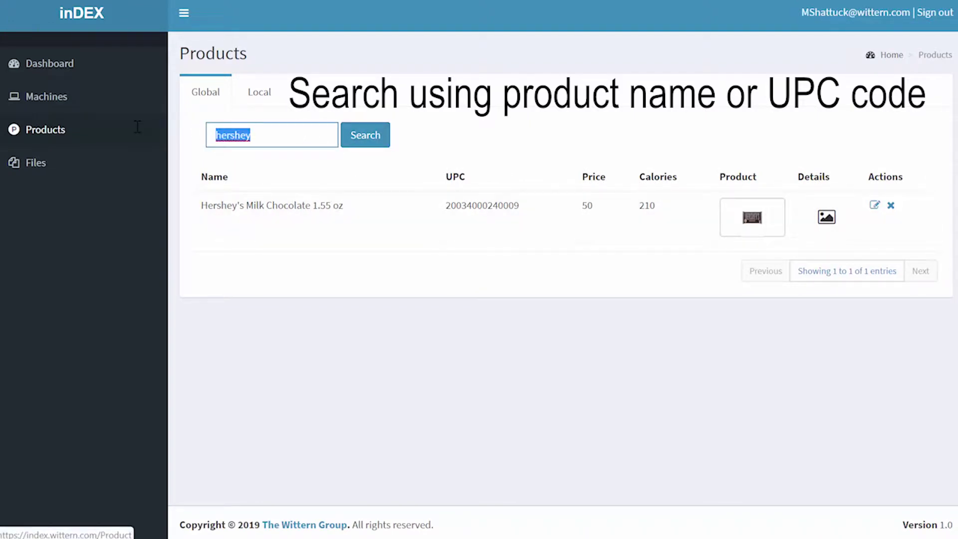
pyautogui.write('lays')
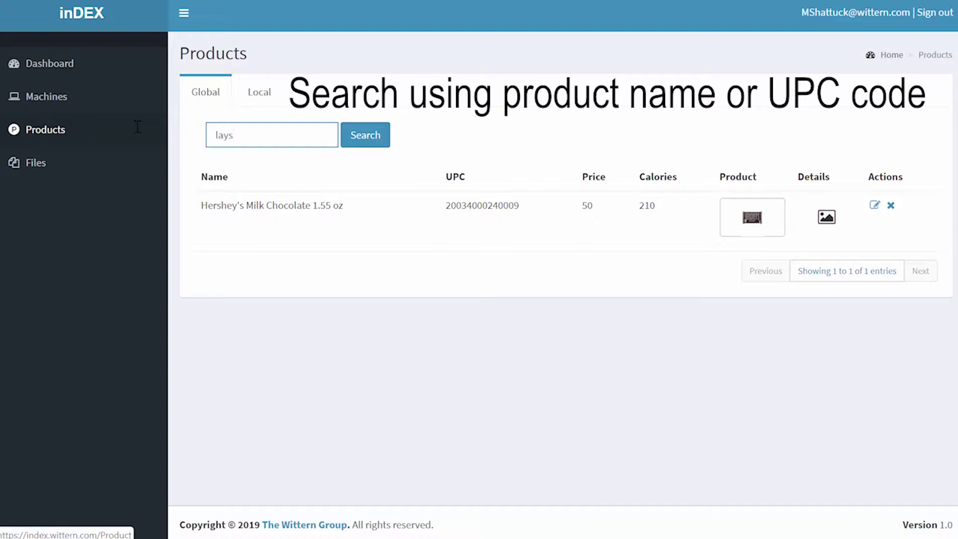
pyautogui.click(363, 140)
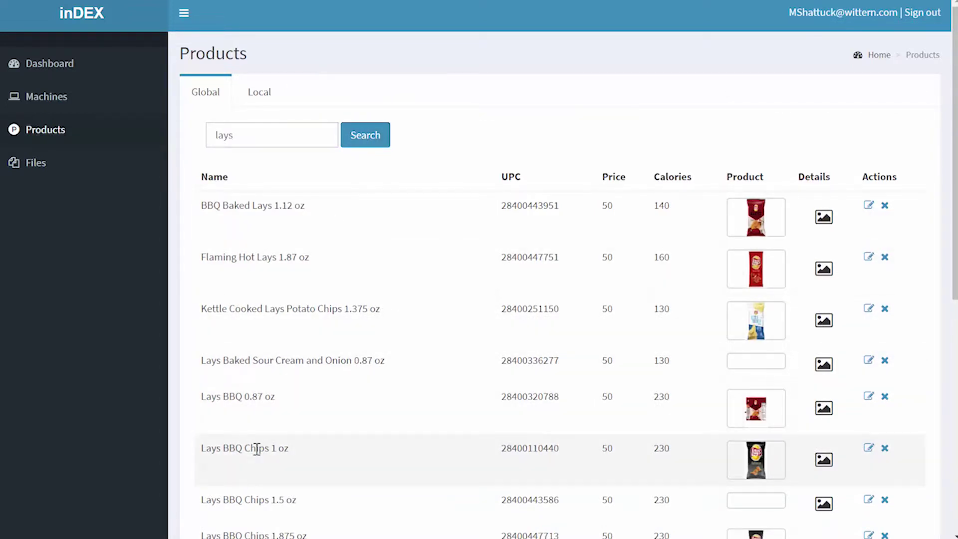
# Preview the Lays BBQ Chips 1 oz image, then show the Local product list.
pyautogui.click(757, 458)
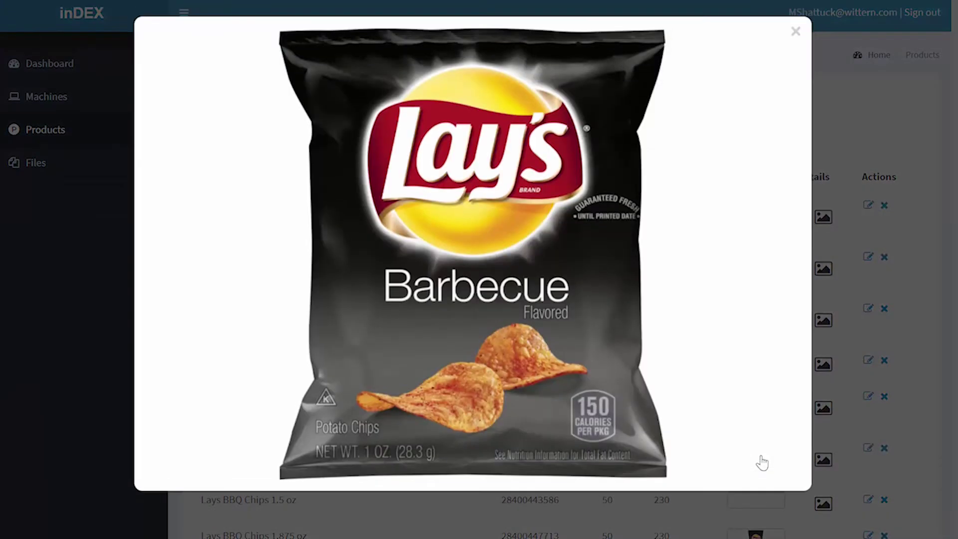
pyautogui.click(797, 32)
pyautogui.scroll(-3, 385, 365)
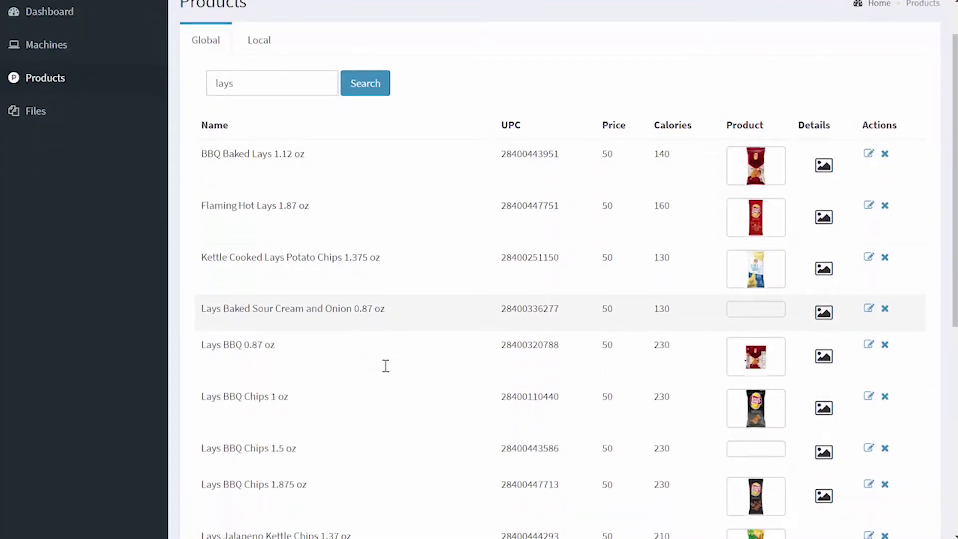
pyautogui.scroll(3, 385, 365)
pyautogui.click(259, 94)
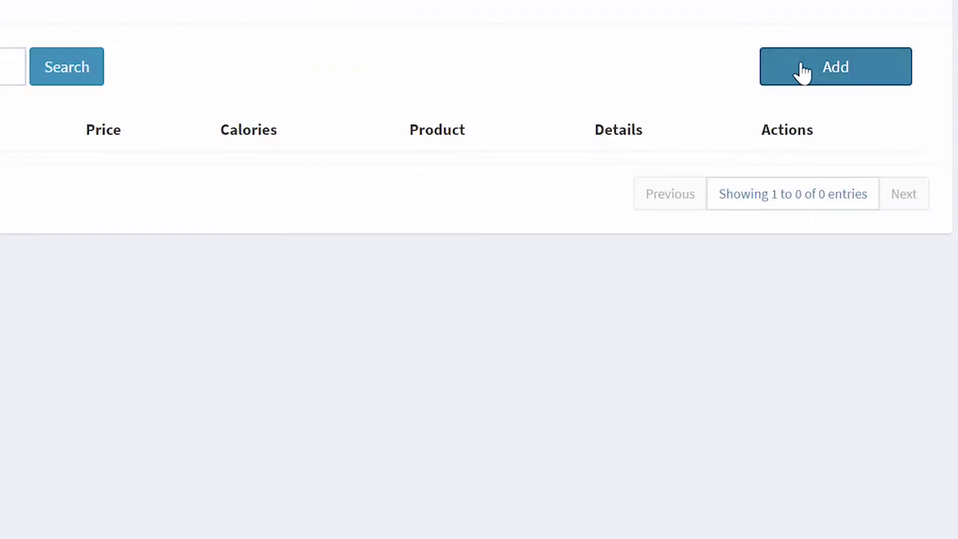
# Add local product Belvita (Blueberry): price 1.00, barcode, 1.76 oz serving, 1 serving, 230 calories.
pyautogui.click(957, 161)
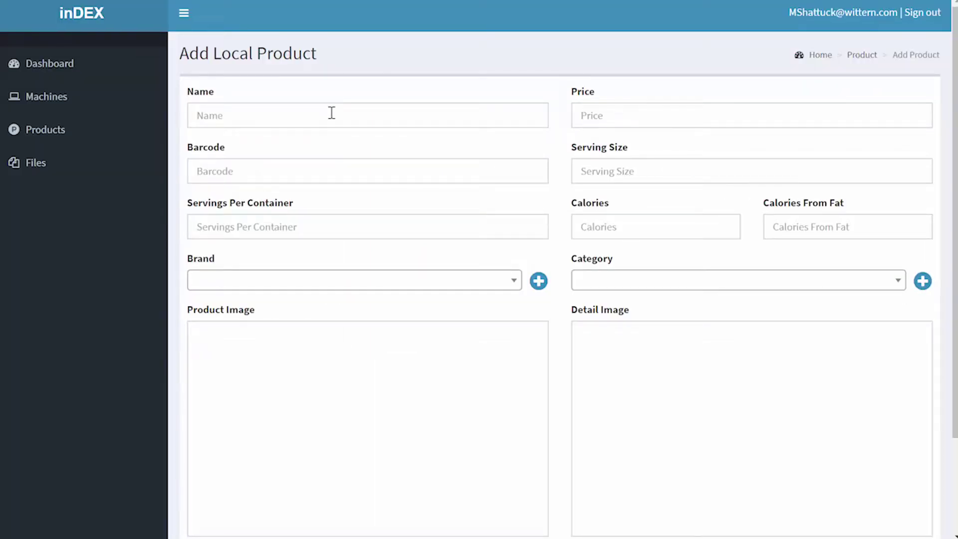
pyautogui.click(331, 113)
pyautogui.write('Belvita')
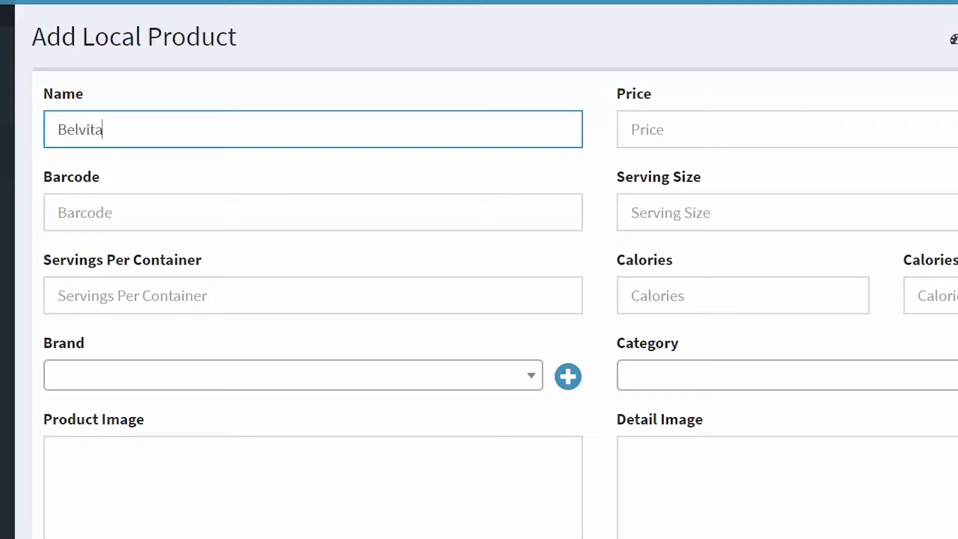
pyautogui.write(' (Blueberry)')
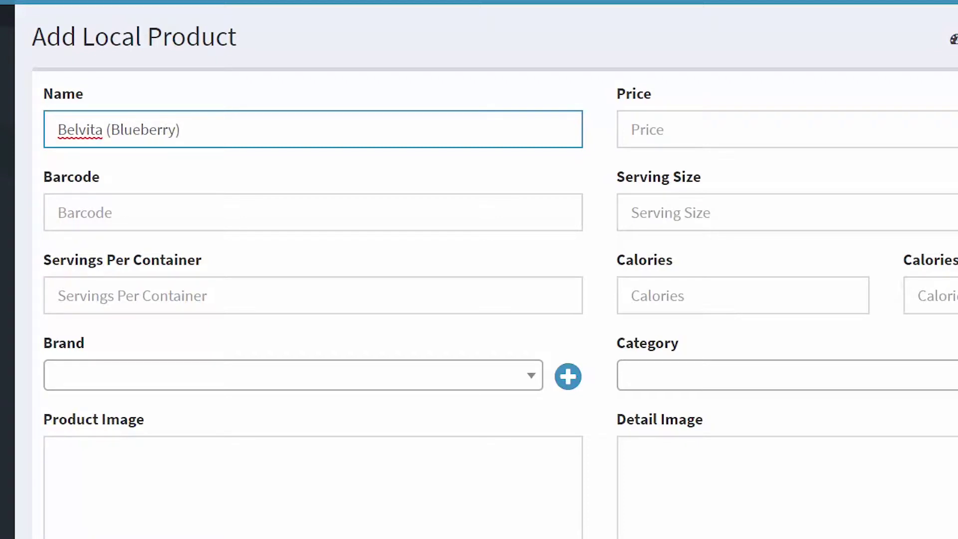
pyautogui.click(743, 132)
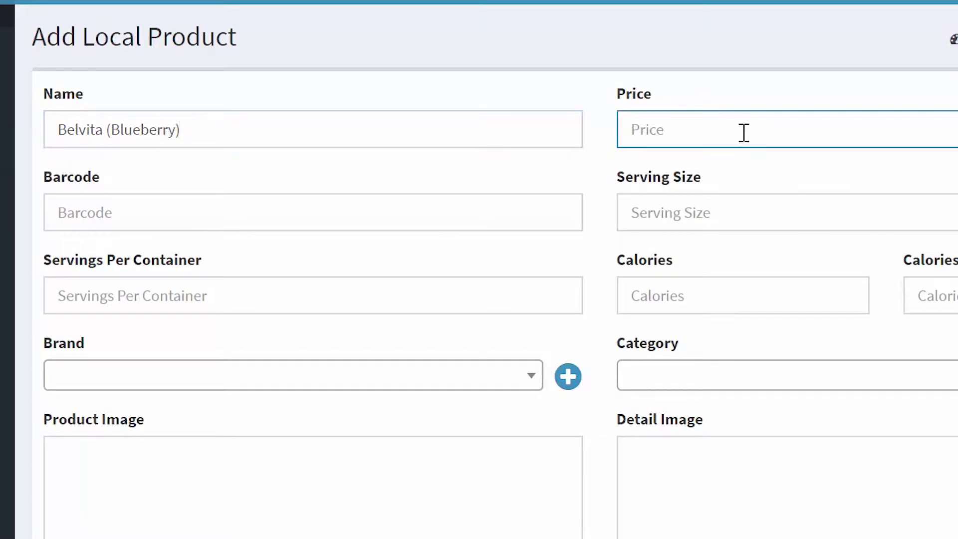
pyautogui.write('1')
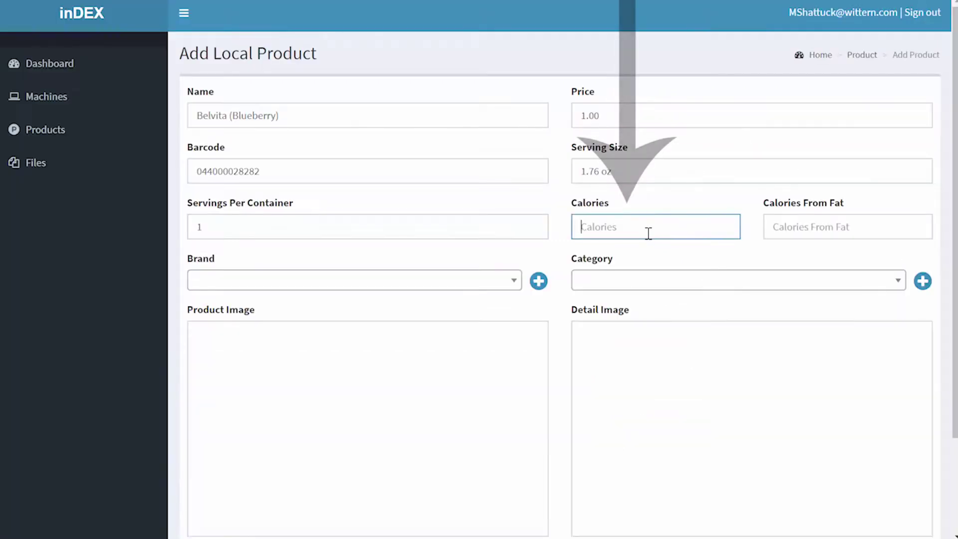
pyautogui.write('230')
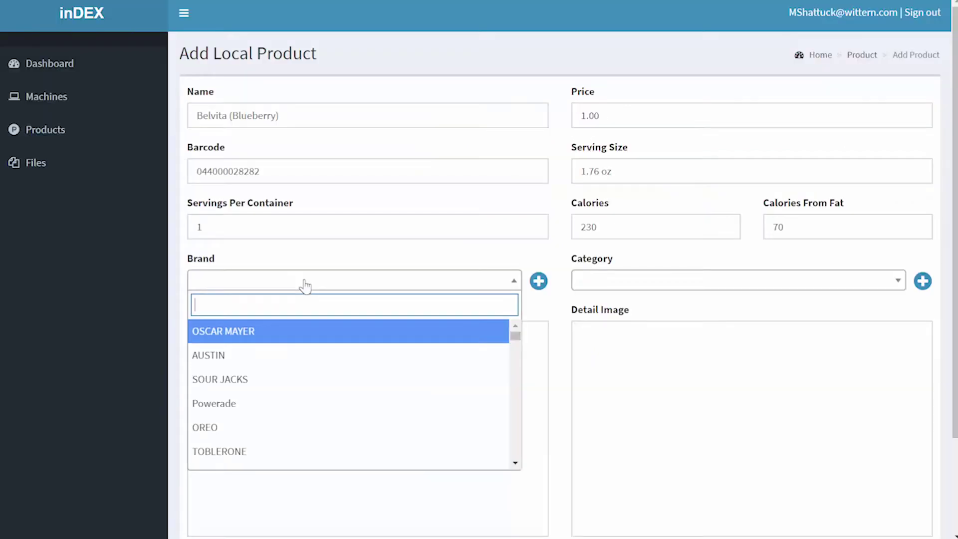
# Set the product's brand to BELVITA.
pyautogui.write('Be')
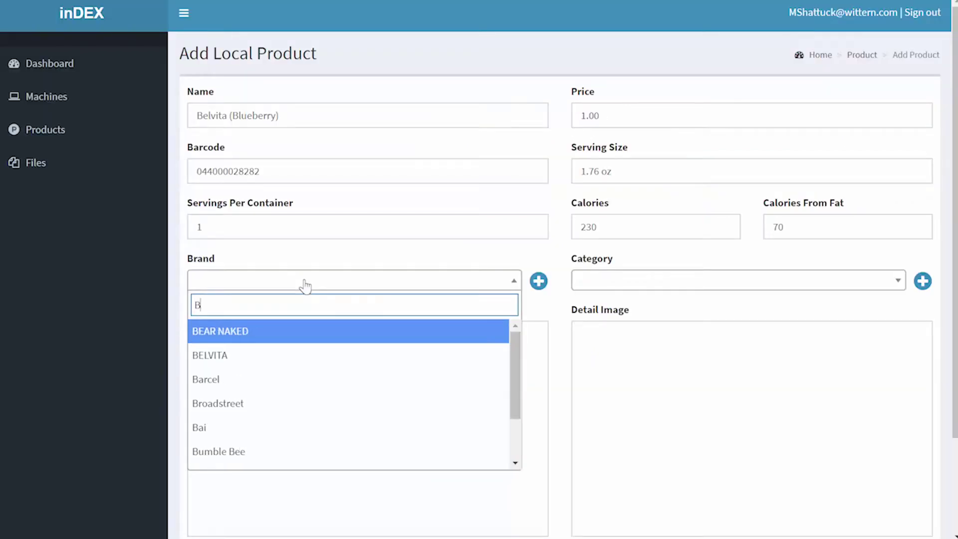
pyautogui.write('l')
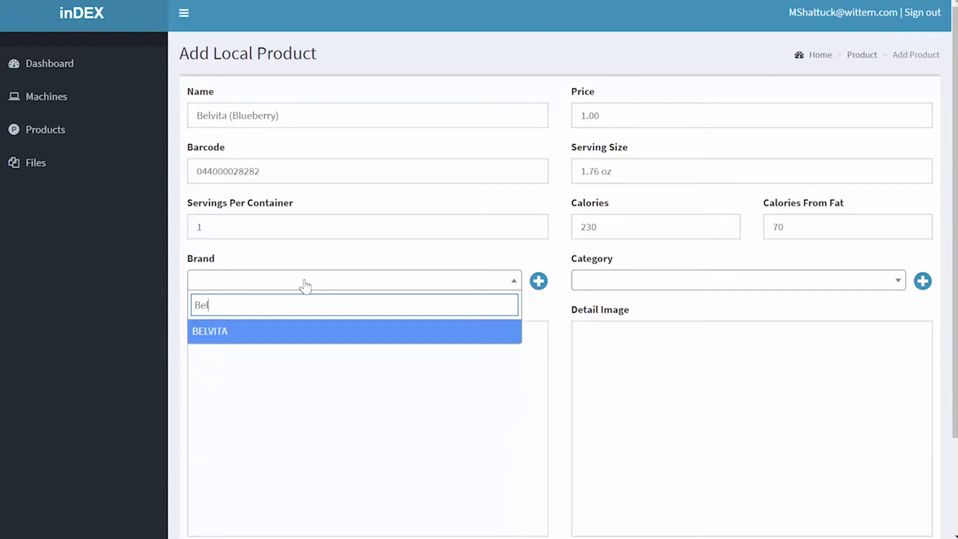
pyautogui.press('Return')
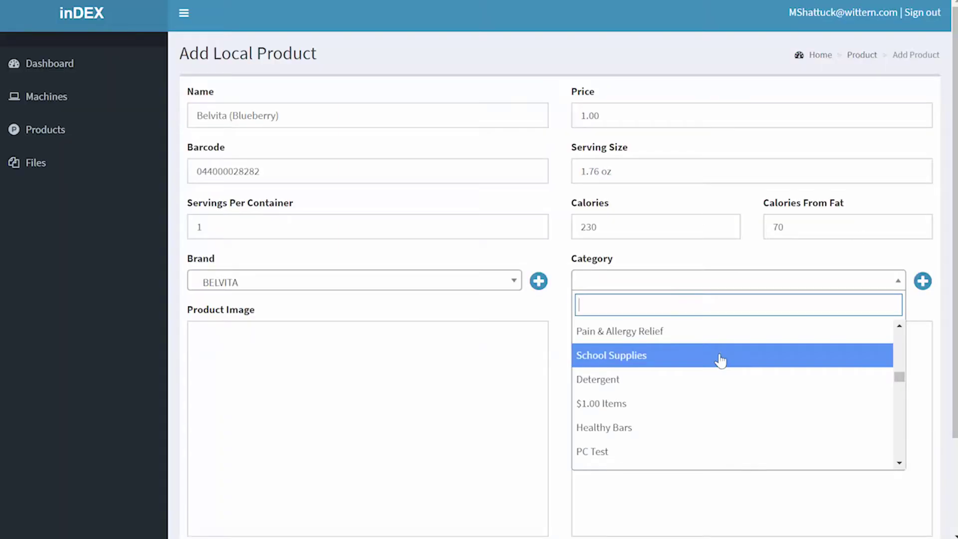
pyautogui.scroll(-3, 720, 359)
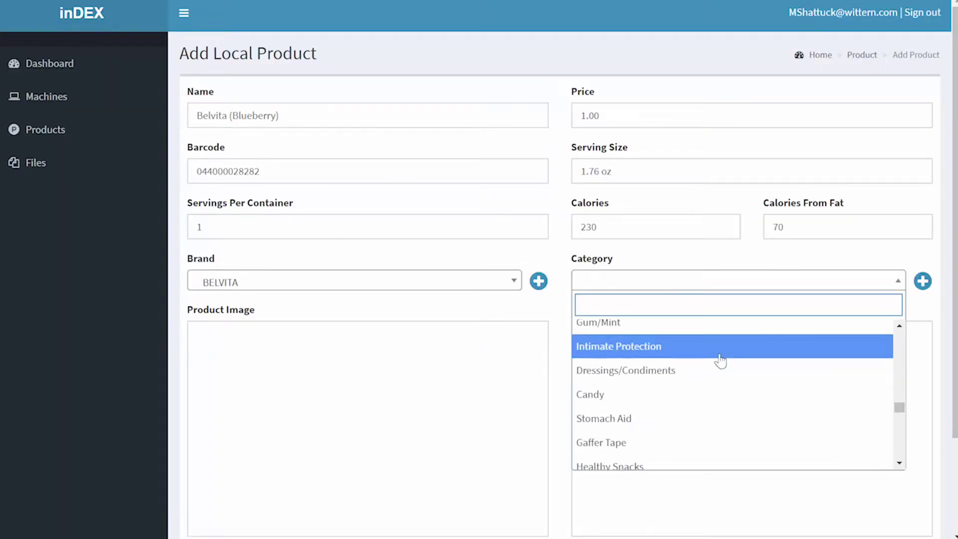
pyautogui.scroll(-3, 720, 359)
pyautogui.scroll(2, 721, 360)
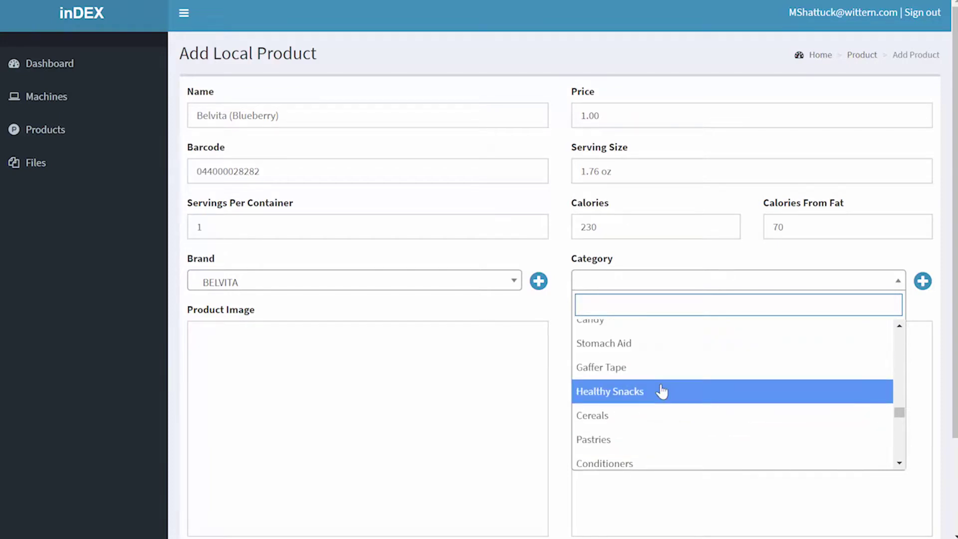
pyautogui.scroll(-2, 662, 392)
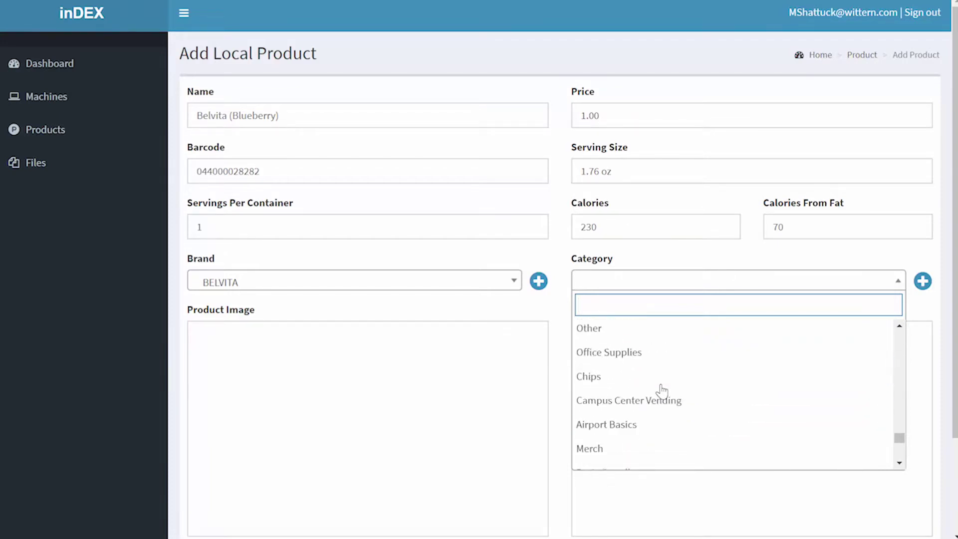
pyautogui.scroll(-2, 661, 392)
pyautogui.scroll(-1, 662, 391)
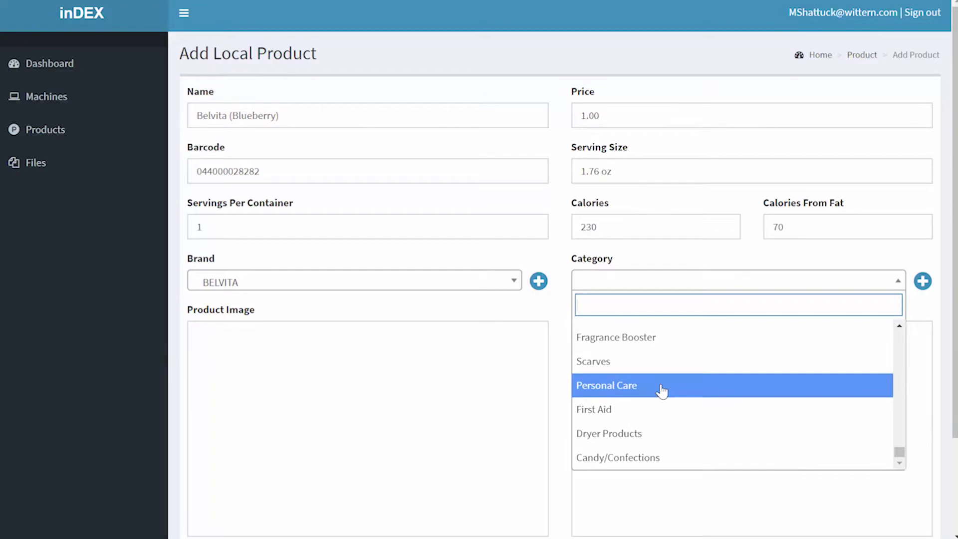
pyautogui.scroll(4, 662, 391)
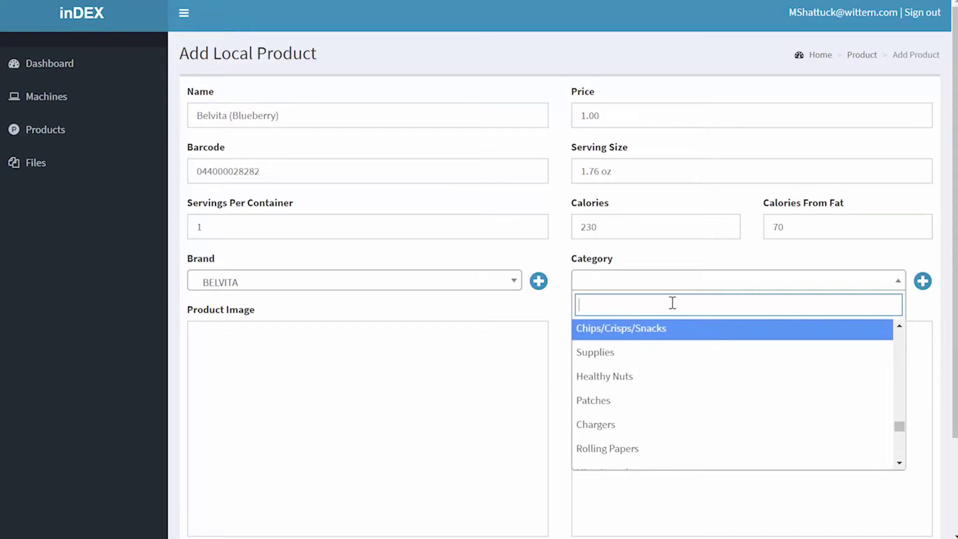
# Choose Healthy Snacks as the product category.
pyautogui.write('heal')
pyautogui.click(649, 403)
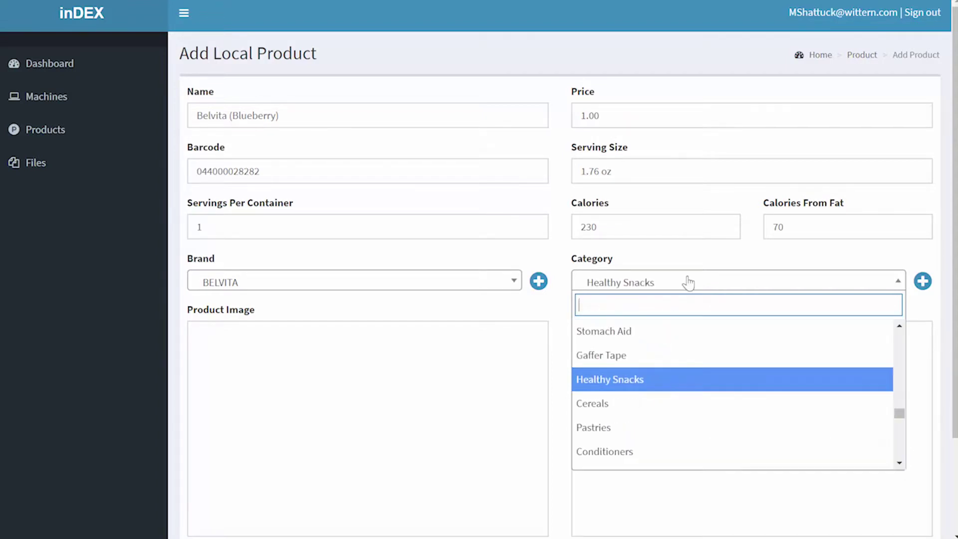
pyautogui.moveTo(289, 410)
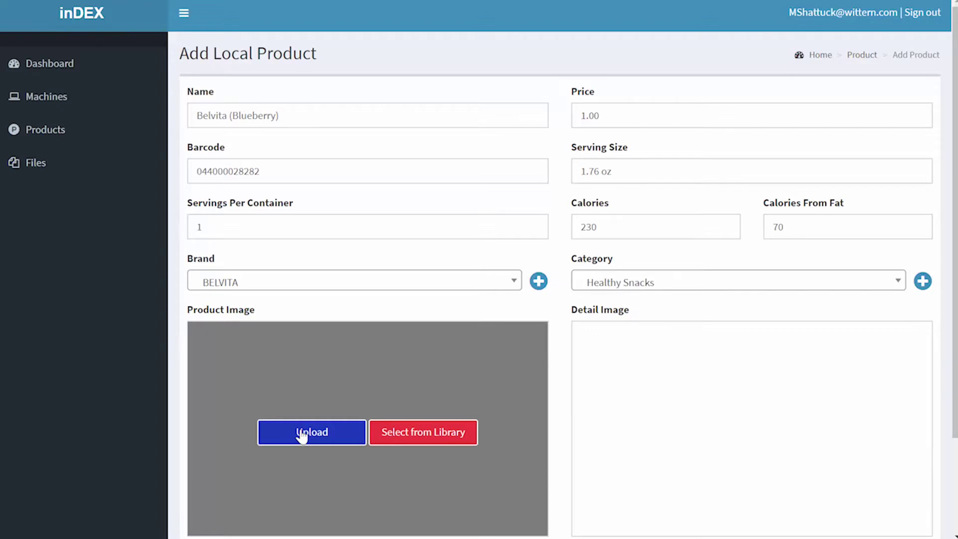
pyautogui.scroll(-3, 328, 324)
# Upload the Belvita picture from the Products folder as the product image.
pyautogui.click(328, 324)
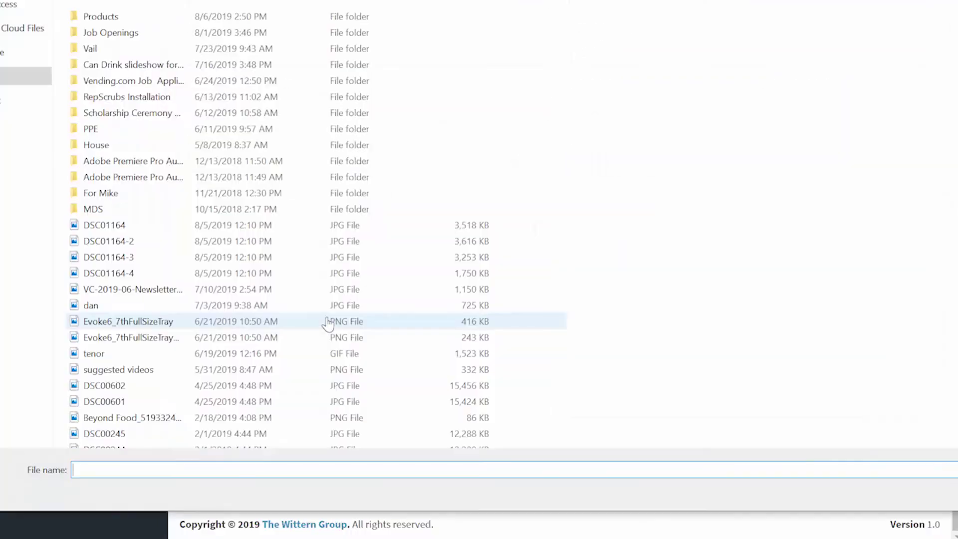
pyautogui.doubleClick(120, 16)
pyautogui.click(122, 23)
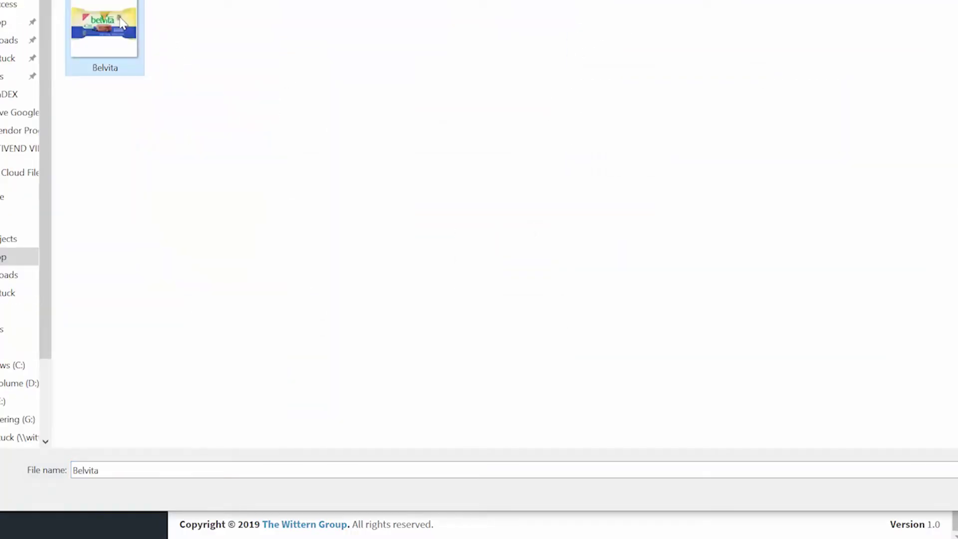
pyautogui.press('Tab')
pyautogui.press('Return')
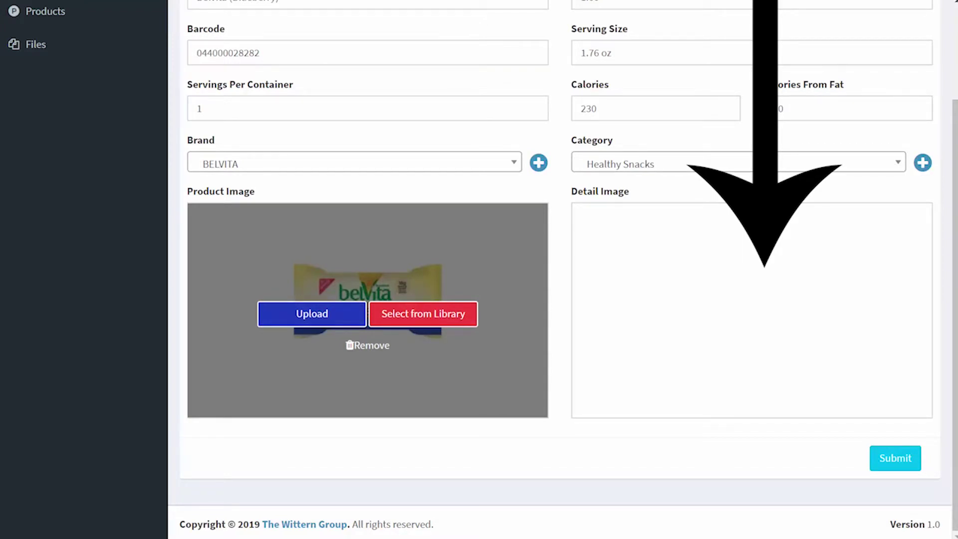
# Submit the Belvita (Blueberry) product to save it.
pyautogui.click(898, 459)
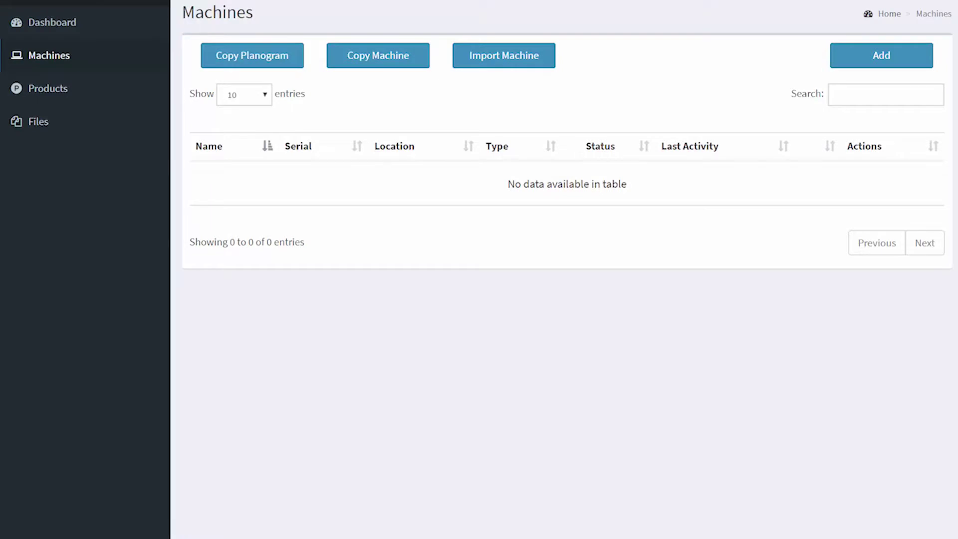
# Start a new machine entry and put the cursor in its Serial field.
pyautogui.click(862, 59)
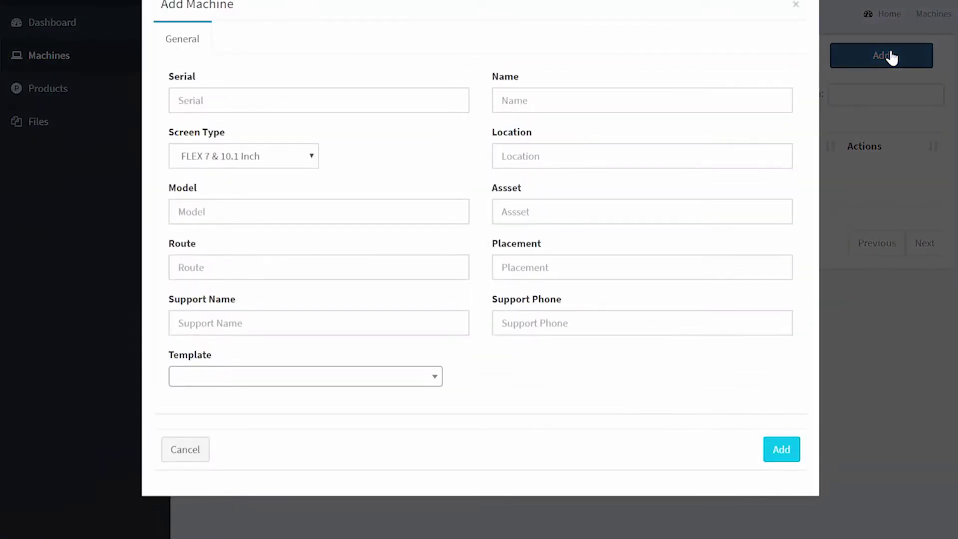
pyautogui.click(427, 107)
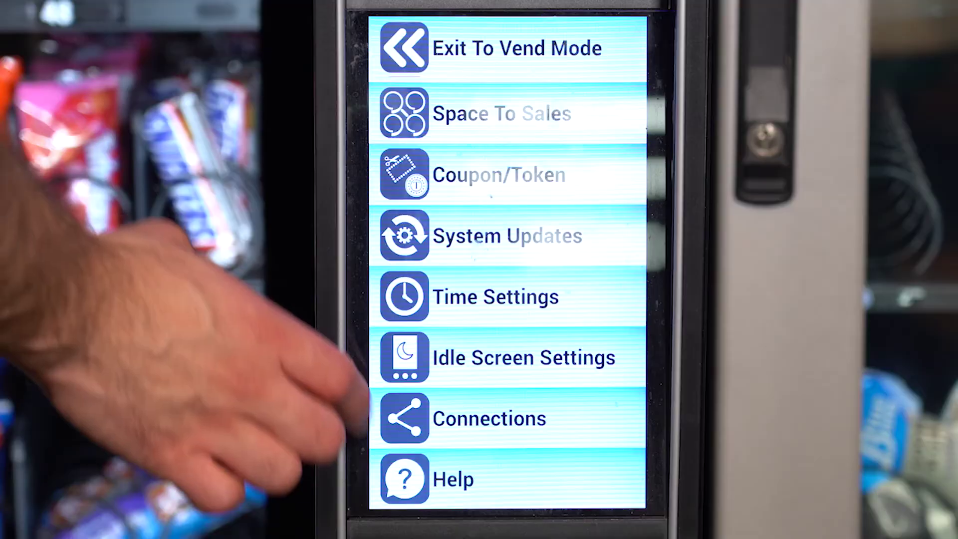
# Look up the serial under Help > About on the touchscreen and enter SBC_GlobalDB.
pyautogui.click(405, 479)
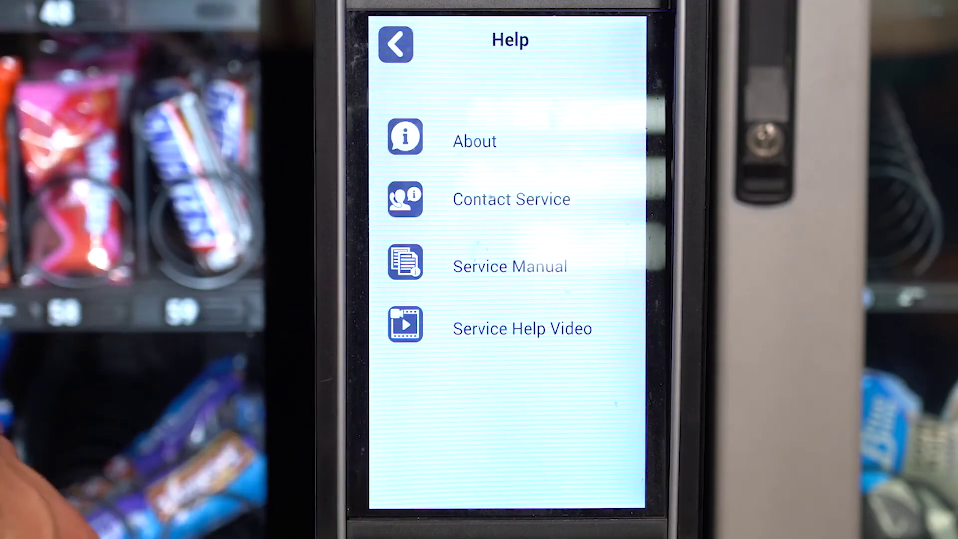
pyautogui.click(406, 137)
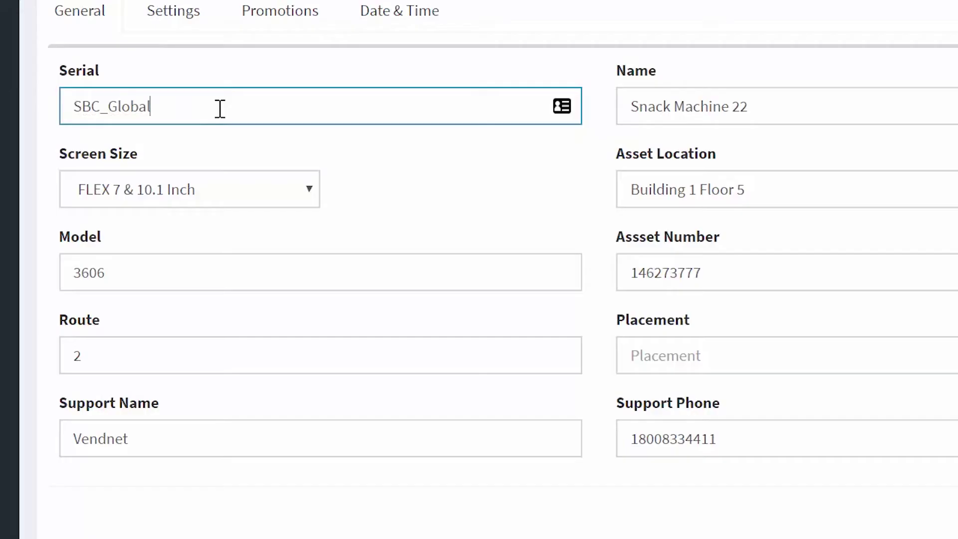
pyautogui.write('DB')
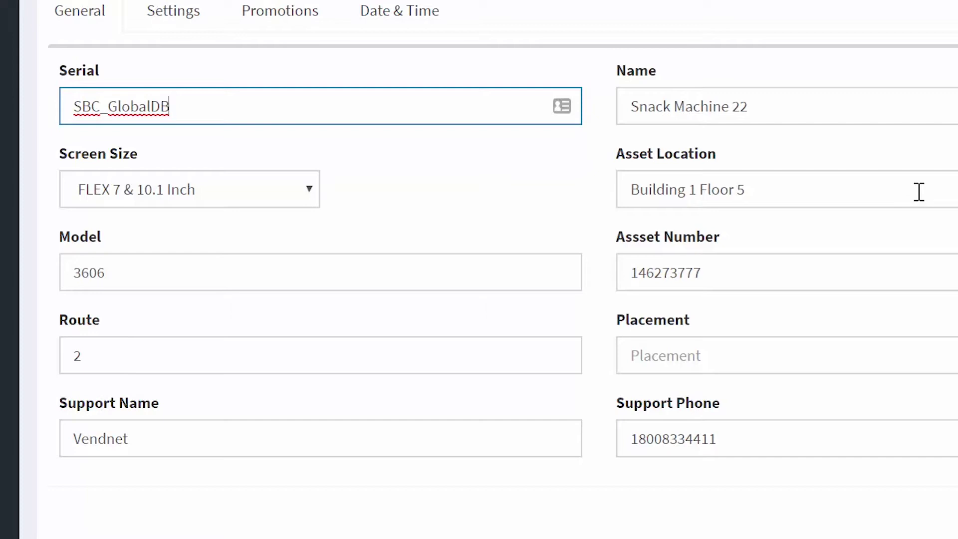
# Finish entering the touchscreen's WTN serial number, ending in _3D, in the Serial field.
pyautogui.write('_3D')
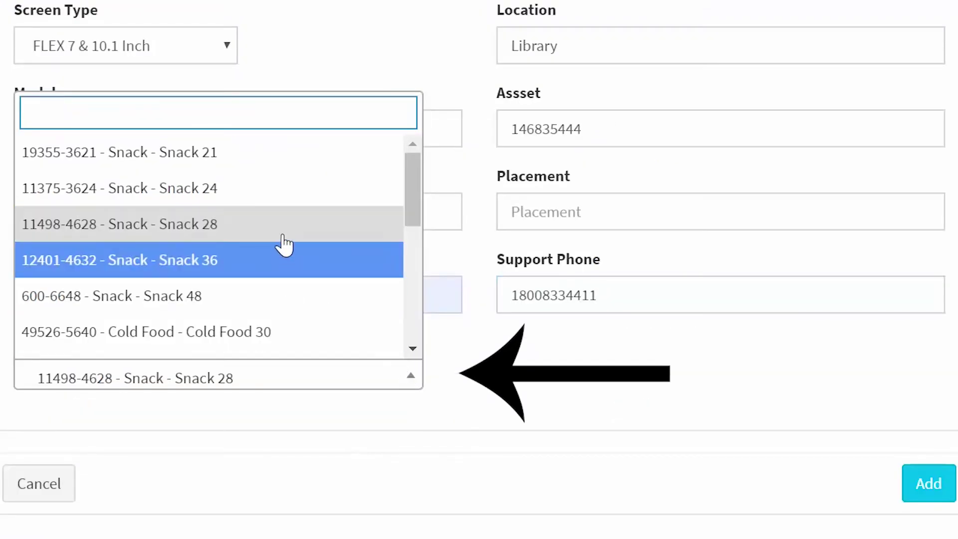
# Create the machine from the 11498-4628 - Snack - Snack 28 template and open its planogram.
pyautogui.click(283, 239)
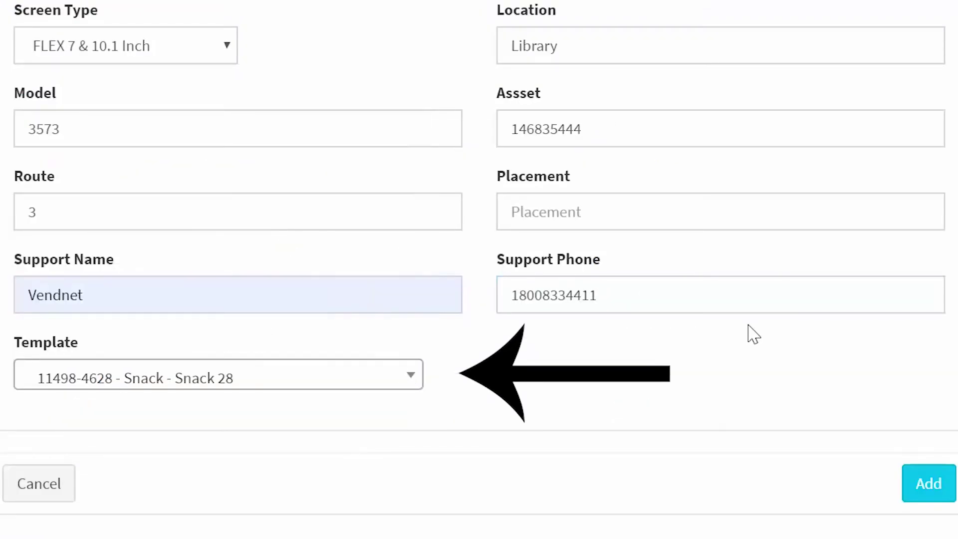
pyautogui.click(924, 490)
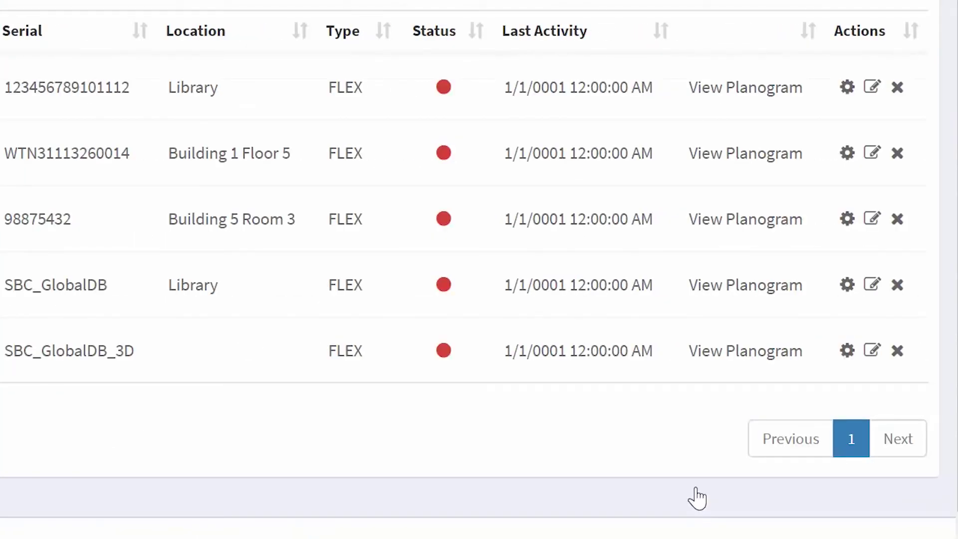
pyautogui.click(753, 297)
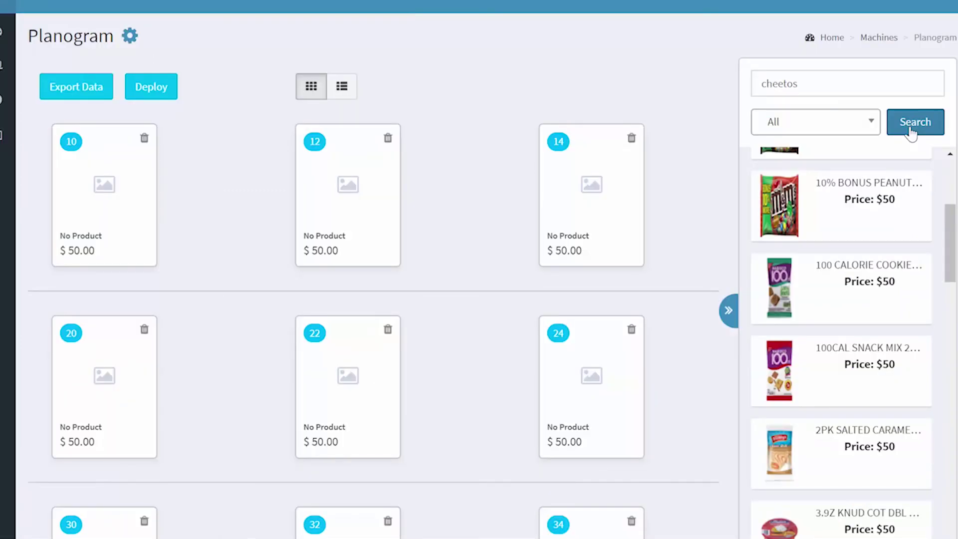
# Search cheetos; place Hot Cheetos 0.7 oz in slot 14 and Regular Cheetos 1.5 oz in slot 12.
pyautogui.click(911, 133)
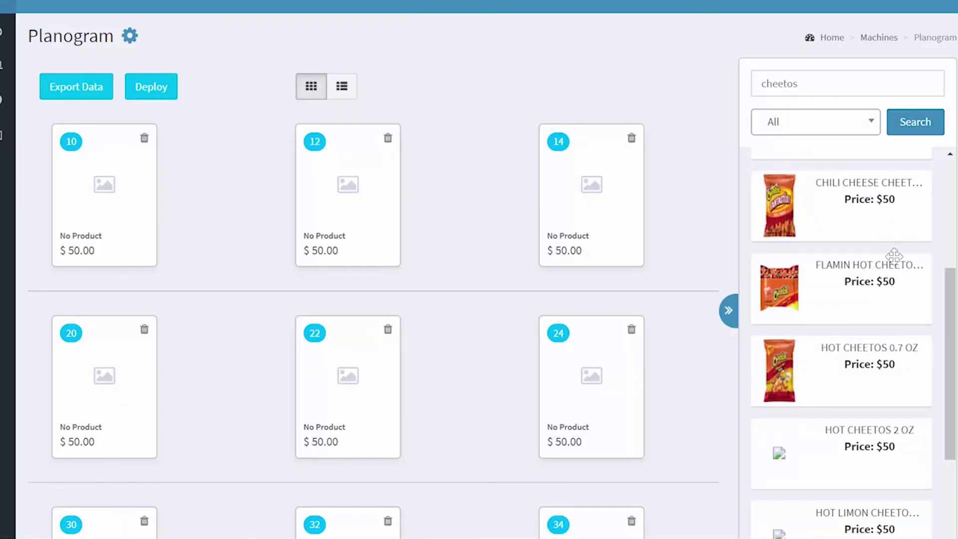
pyautogui.scroll(-2, 893, 273)
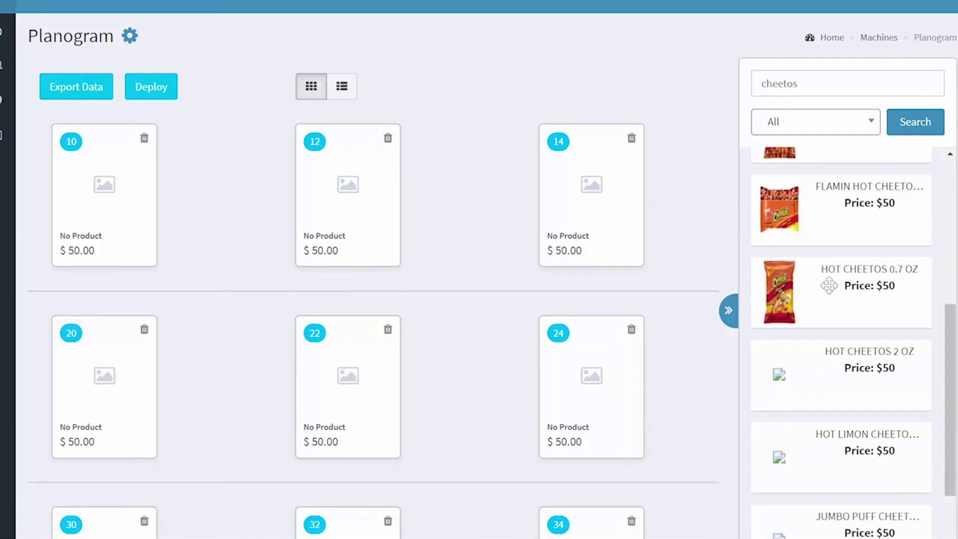
pyautogui.moveTo(786, 295); pyautogui.dragTo(560, 160)
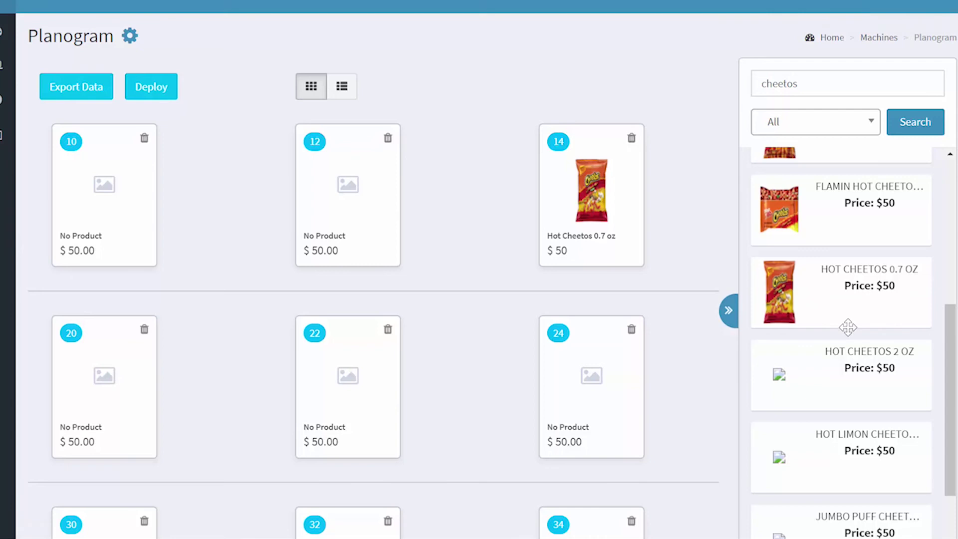
pyautogui.scroll(-3, 862, 383)
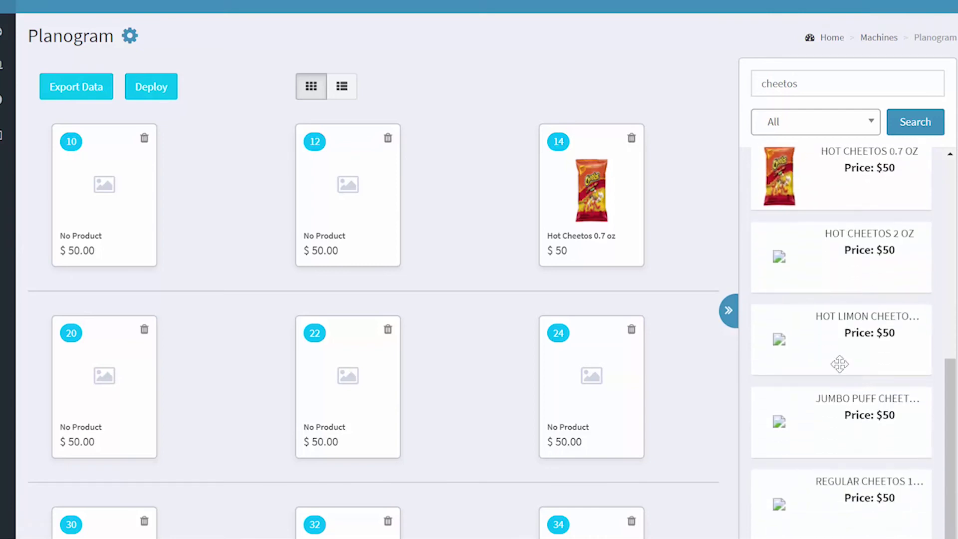
pyautogui.moveTo(821, 490); pyautogui.dragTo(334, 202)
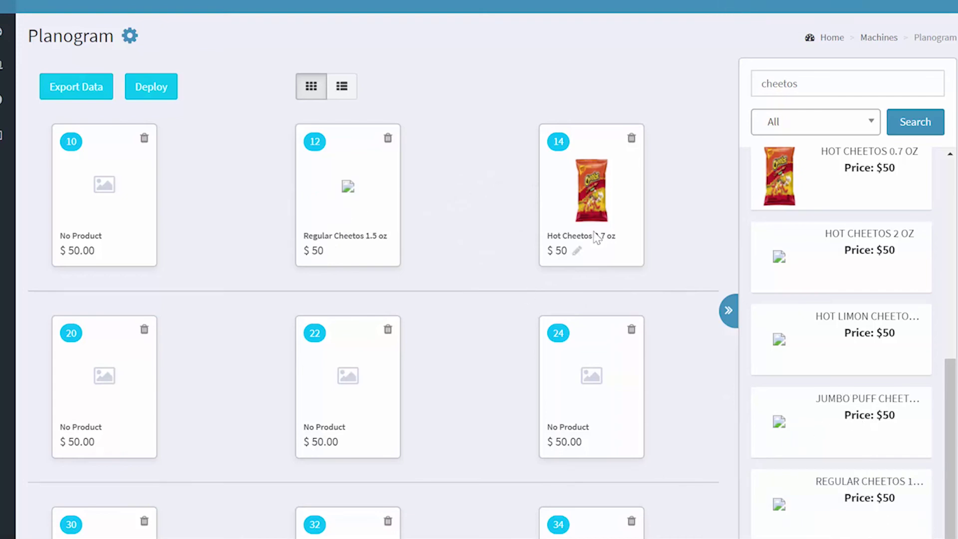
# Change slot 14's price from $50.00 to $1.00 and confirm it.
pyautogui.click(578, 252)
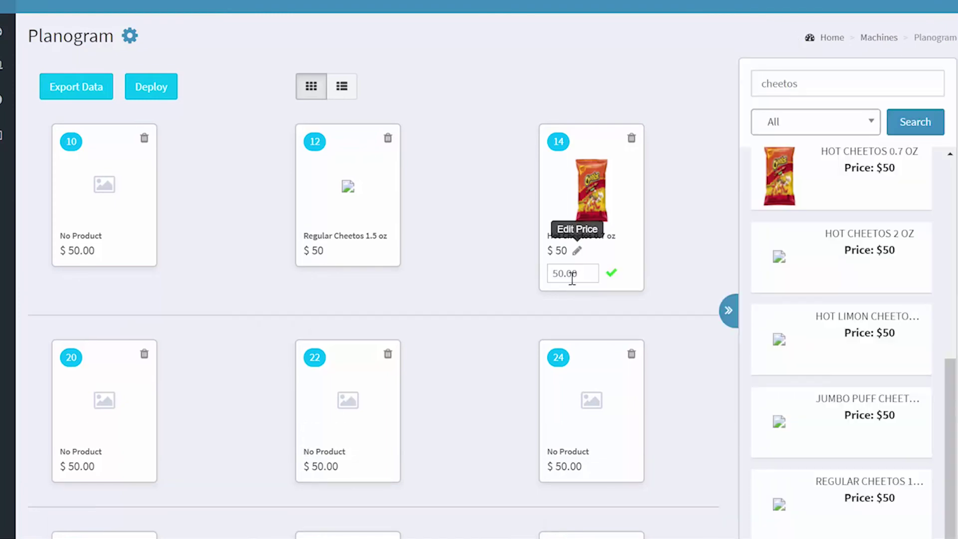
pyautogui.click(560, 273)
pyautogui.press('BackSpace')
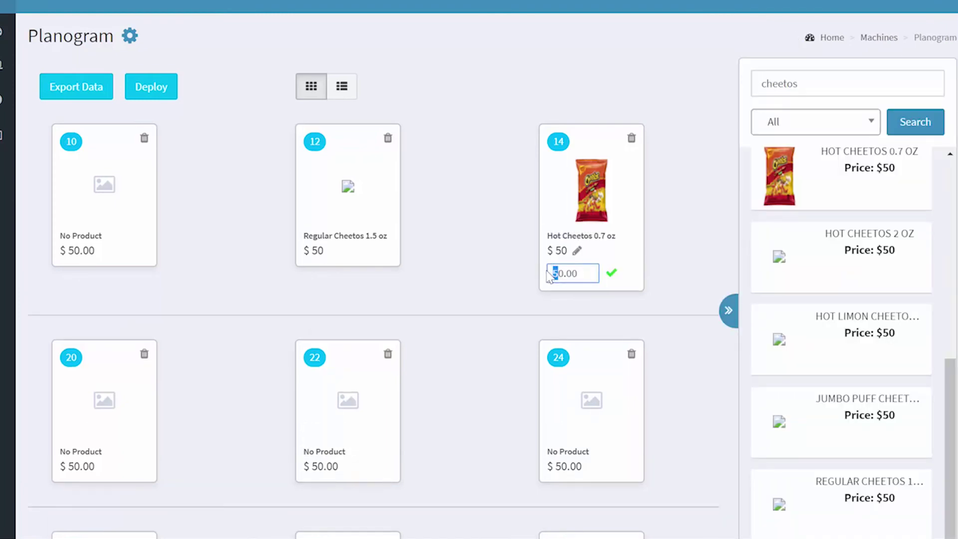
pyautogui.write('1')
pyautogui.press('Delete')
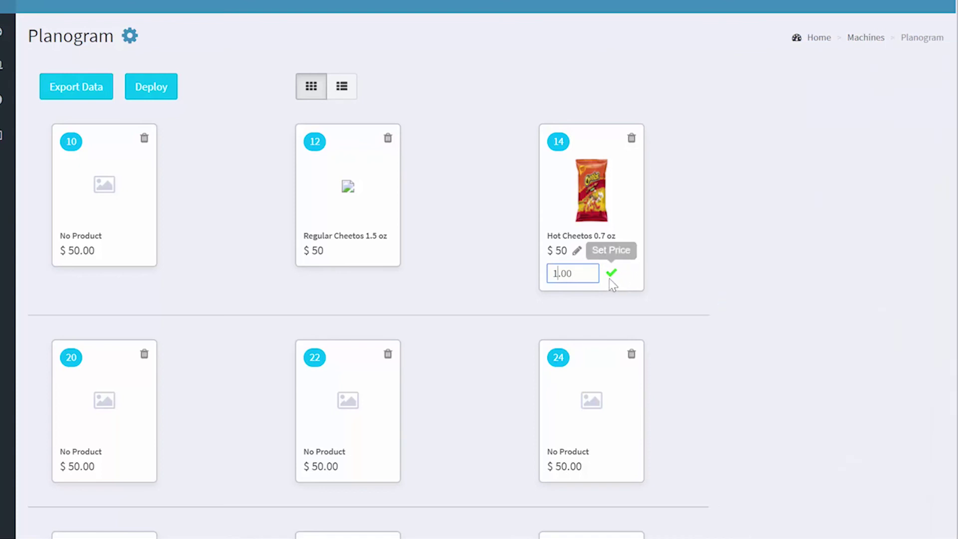
pyautogui.click(612, 274)
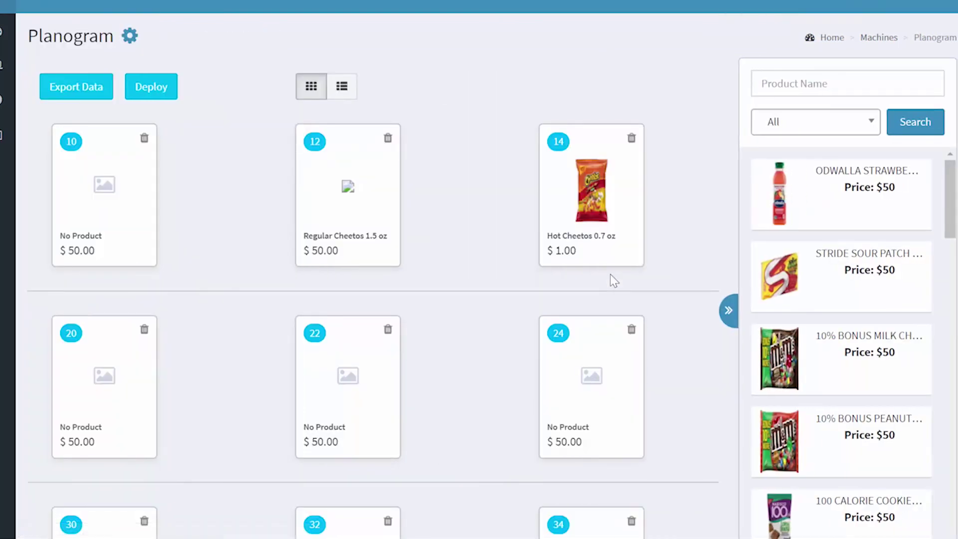
# Search for lays and put BBQ Baked Lays 1.12 oz into slot 12.
pyautogui.click(808, 85)
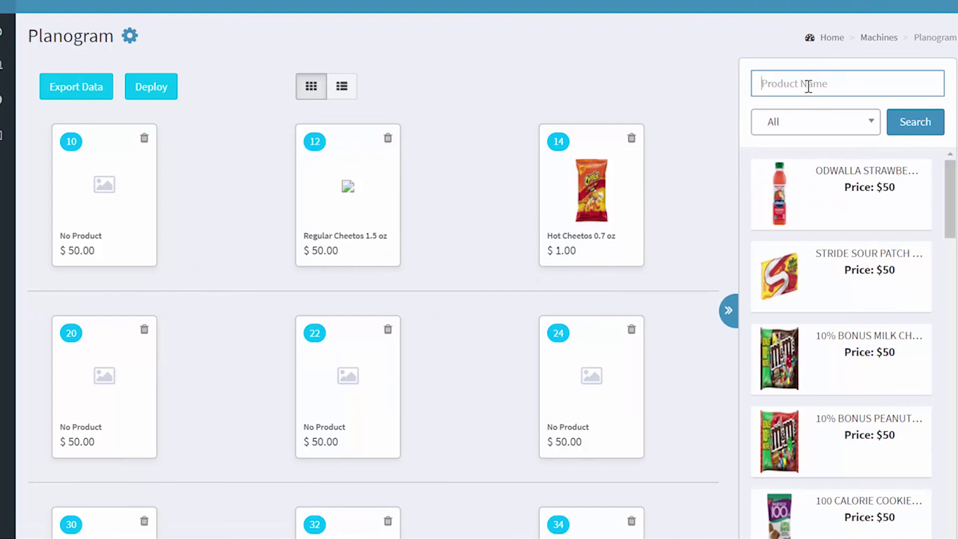
pyautogui.write('lays')
pyautogui.click(916, 126)
pyautogui.moveTo(779, 193); pyautogui.dragTo(366, 200)
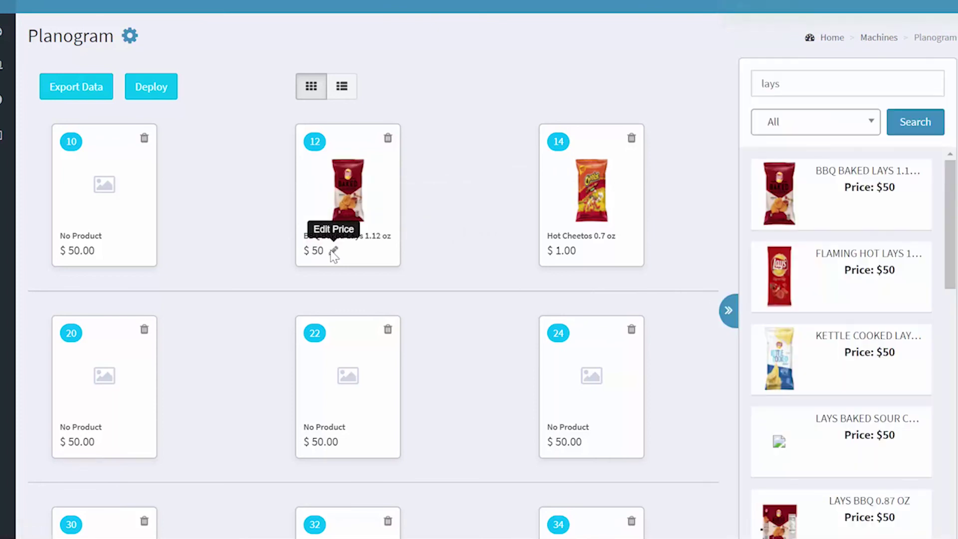
# Overwrite slot 12's 50.00 price with 1.00.
pyautogui.click(333, 250)
pyautogui.doubleClick(335, 272)
pyautogui.write('1.00')
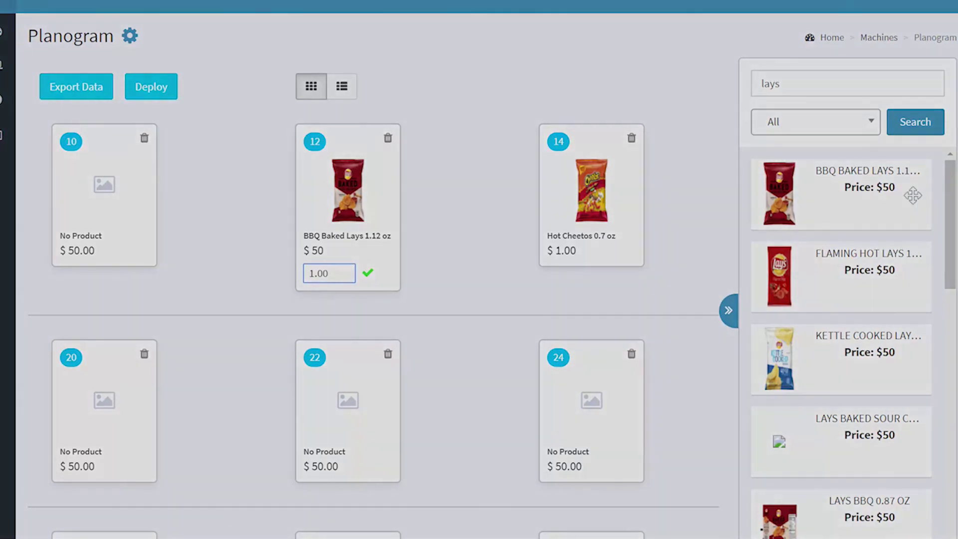
pyautogui.scroll(-5, 369, 299)
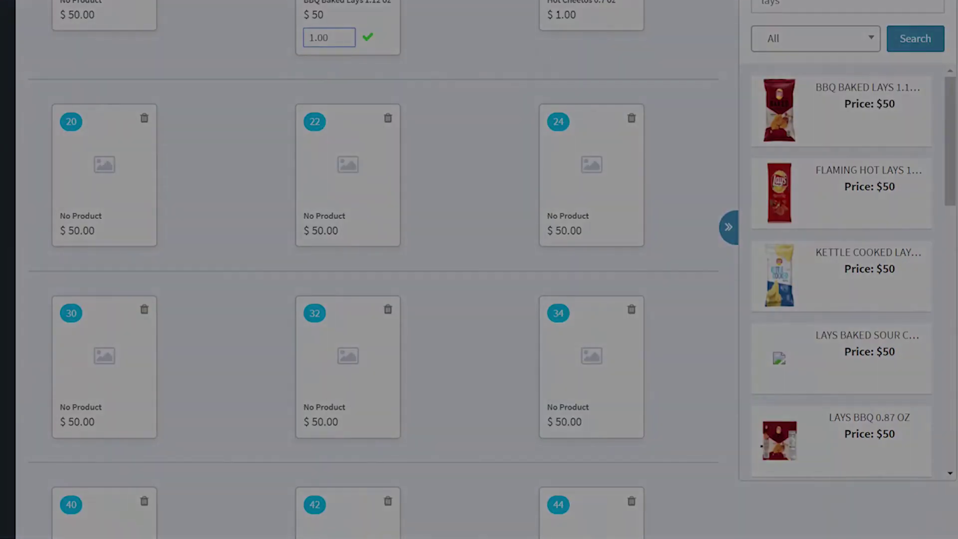
pyautogui.scroll(5, 369, 299)
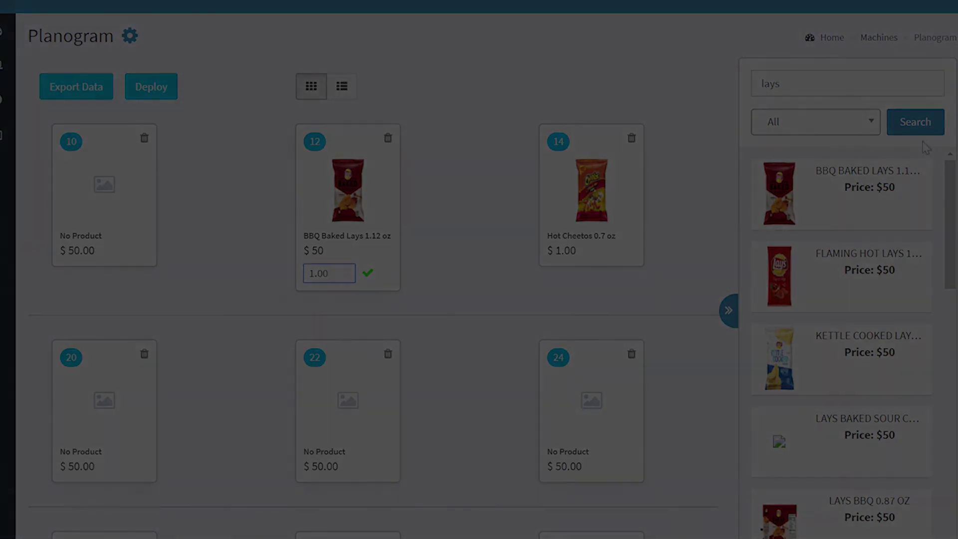